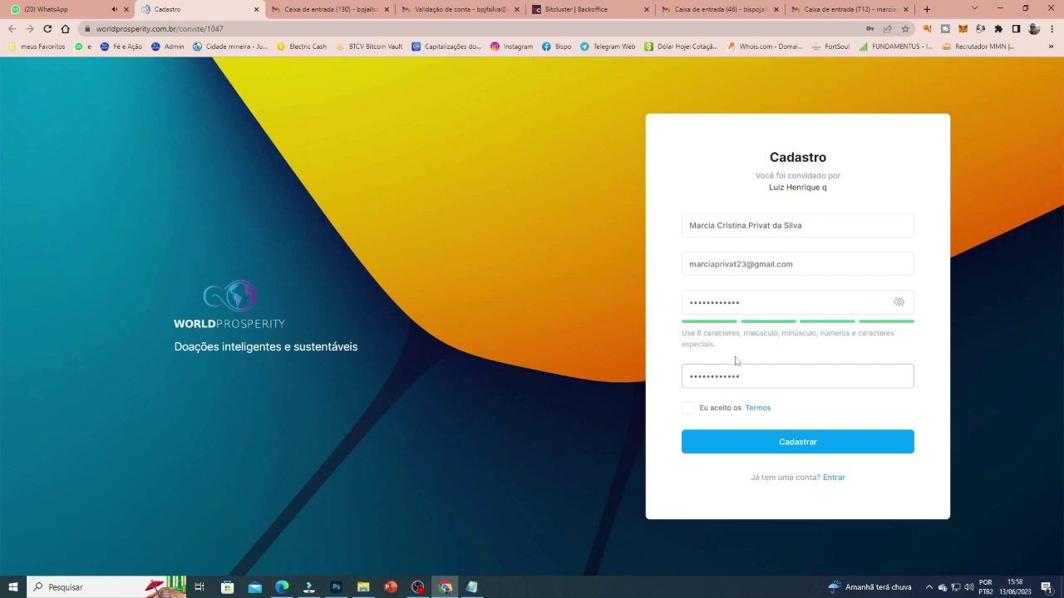
Step: Accept 'Eu aceito os Termos' and submit the filled-in sign-up form with Cadastrar
{"action": "left_click", "coordinate": [688, 410]}
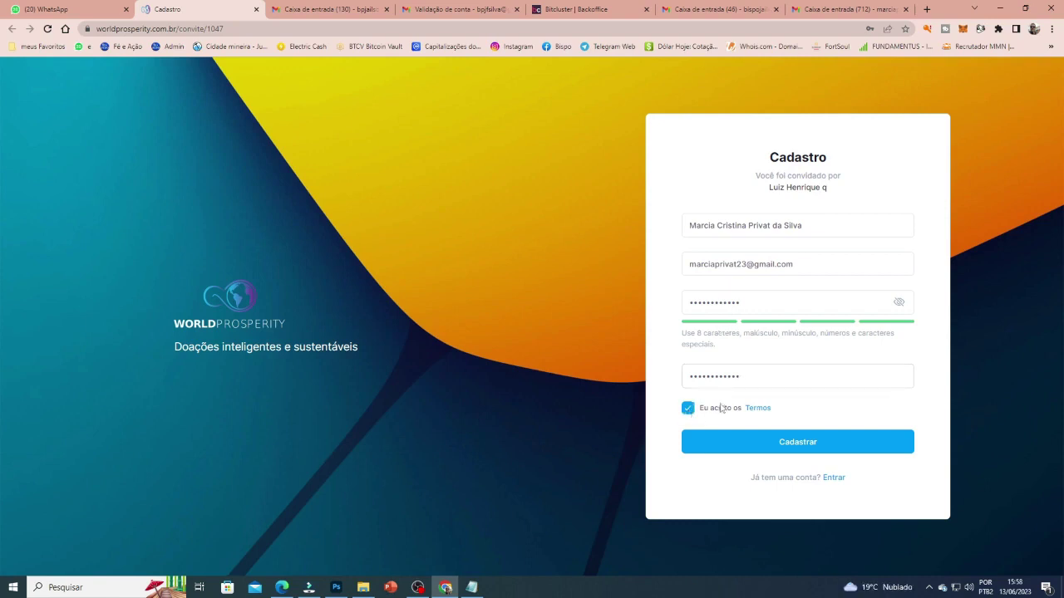
{"action": "left_click", "coordinate": [794, 445]}
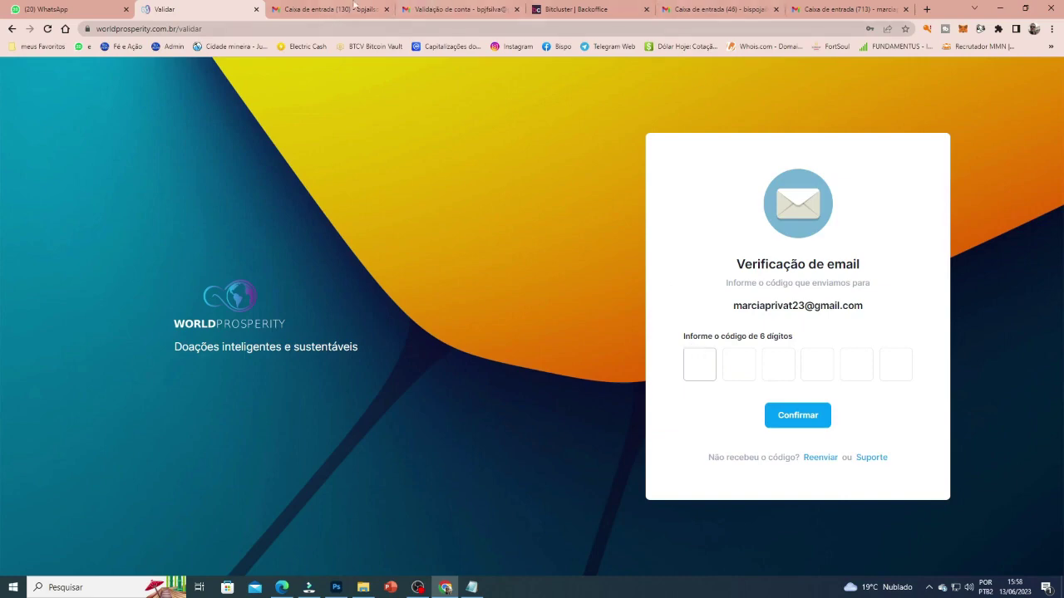
Step: Open the new member's Gmail inbox, read the 'Validação de conta' email code, and return to Validar
{"action": "left_click", "coordinate": [354, 8]}
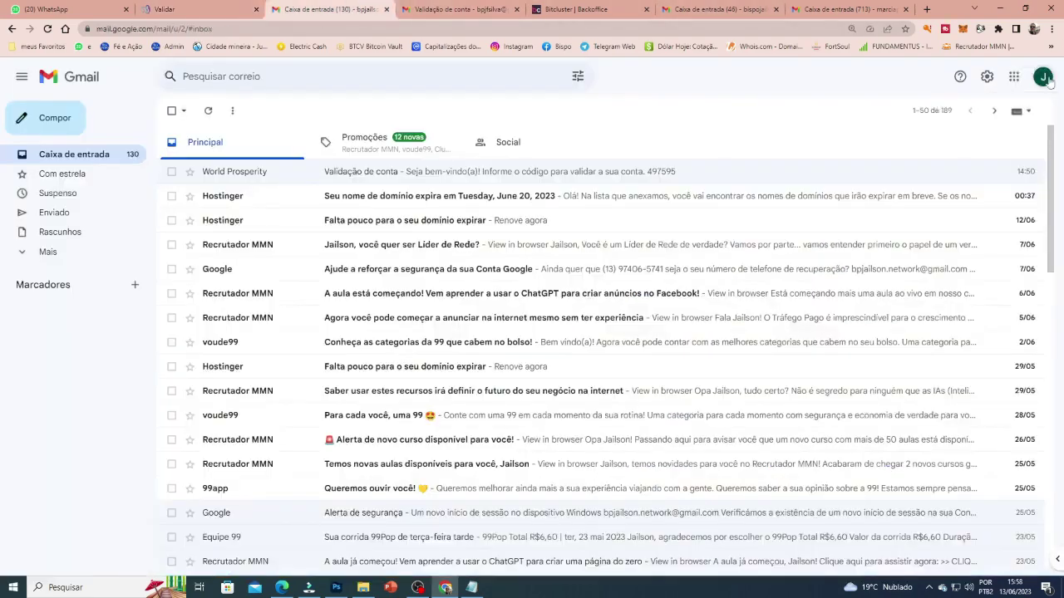
{"action": "left_click", "coordinate": [1045, 78]}
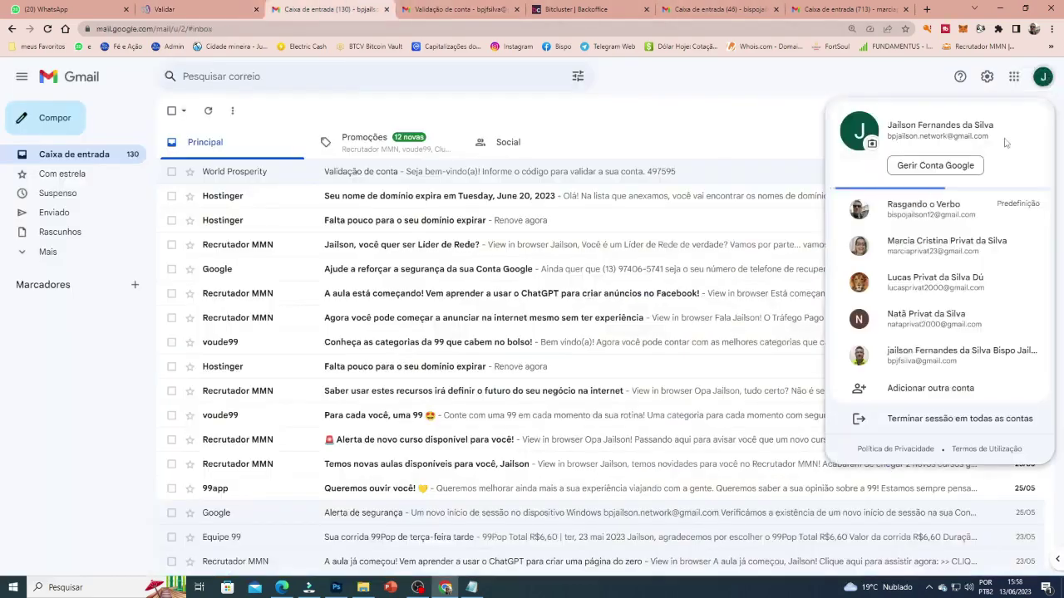
{"action": "left_click", "coordinate": [914, 245]}
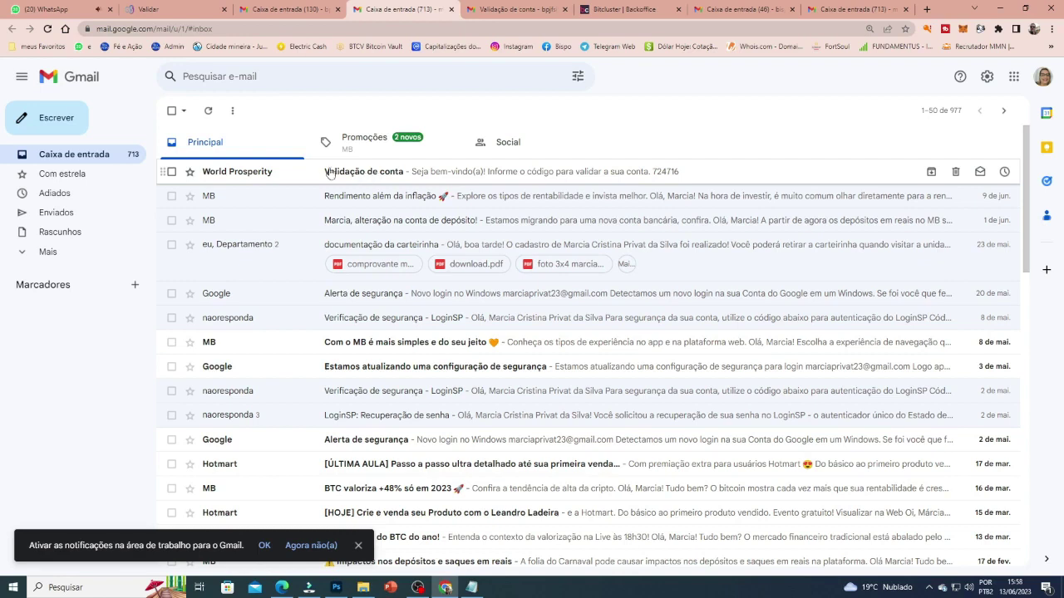
{"action": "left_click", "coordinate": [249, 175]}
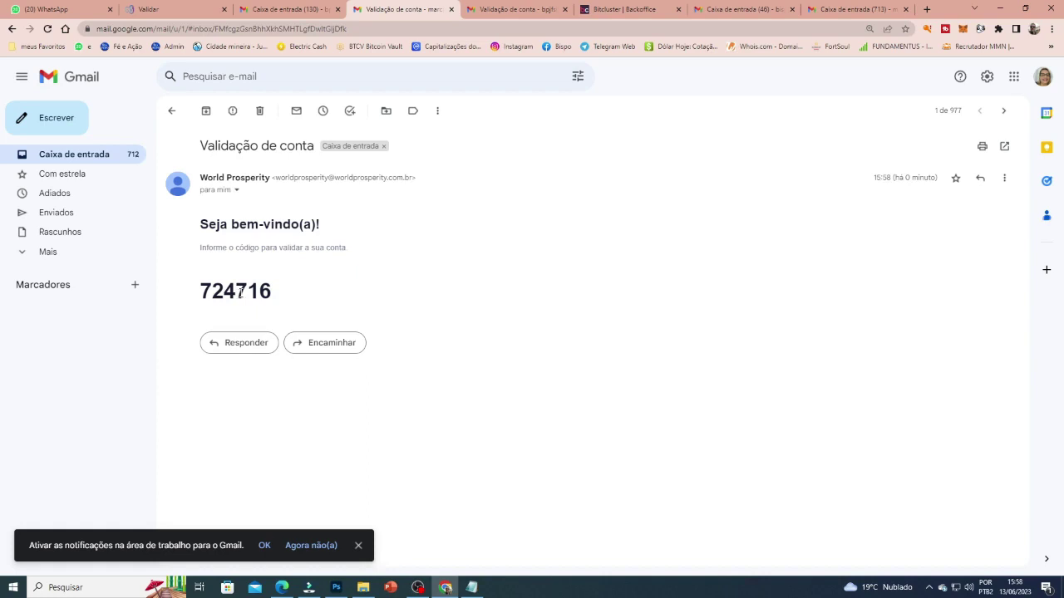
{"action": "left_click", "coordinate": [158, 9]}
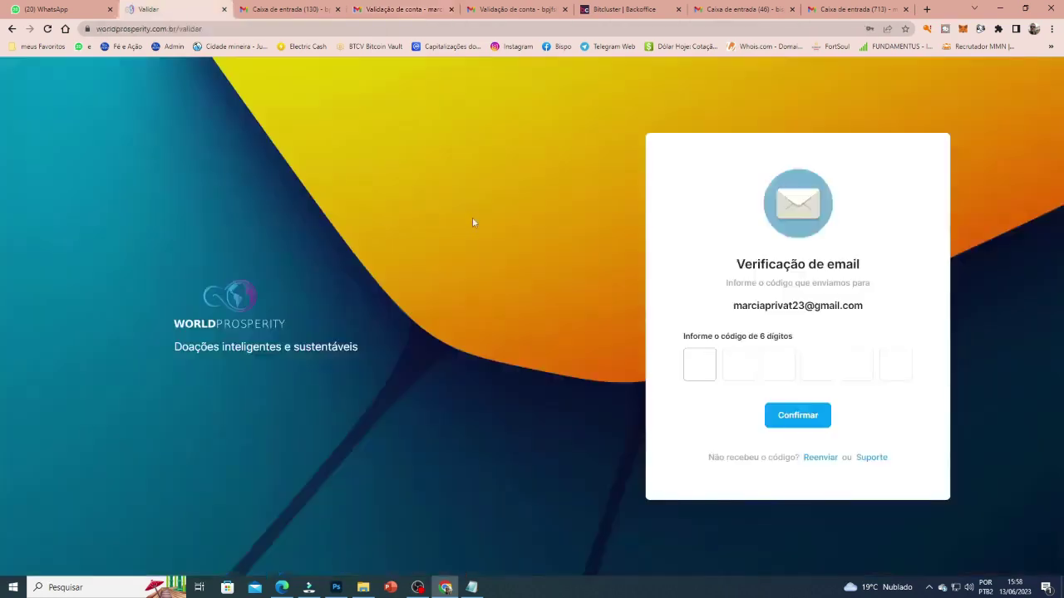
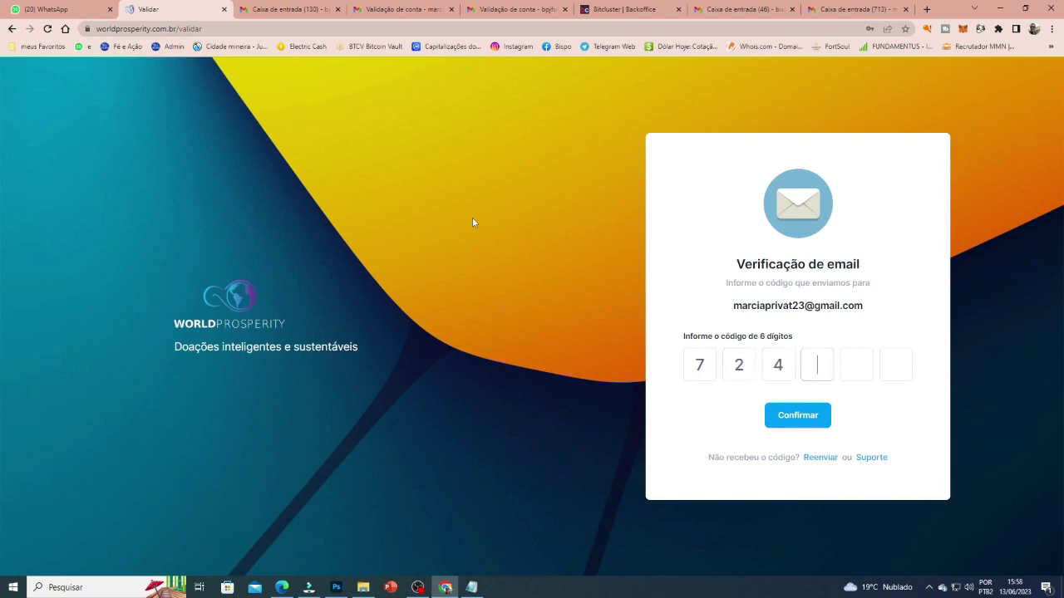
Step: Enter the emailed six-digit code to verify the account, then log in to the Rede dashboard
{"action": "left_click", "coordinate": [811, 417]}
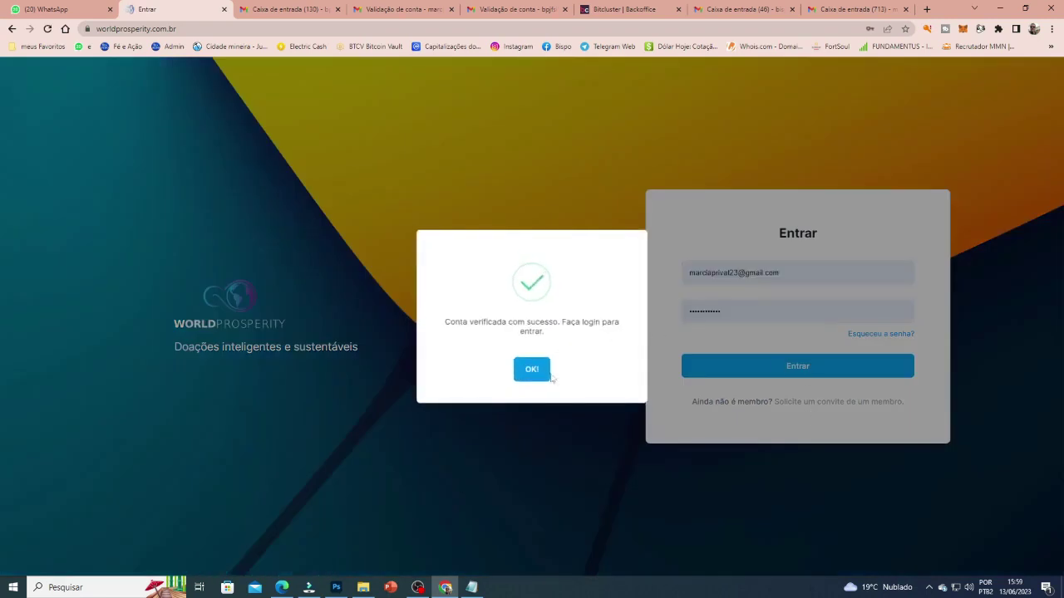
{"action": "left_click", "coordinate": [531, 370]}
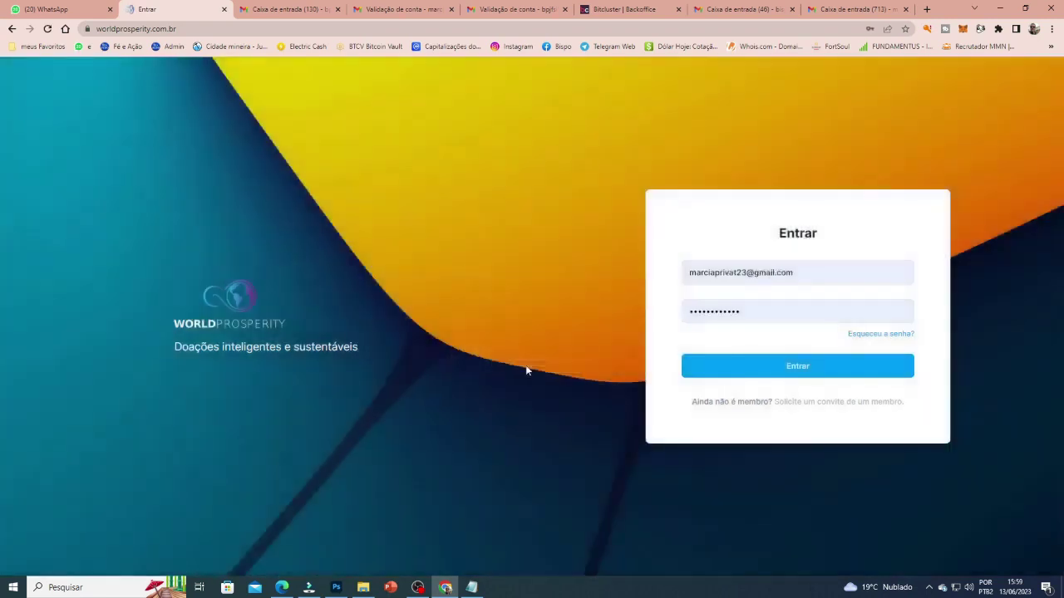
{"action": "left_click", "coordinate": [811, 373]}
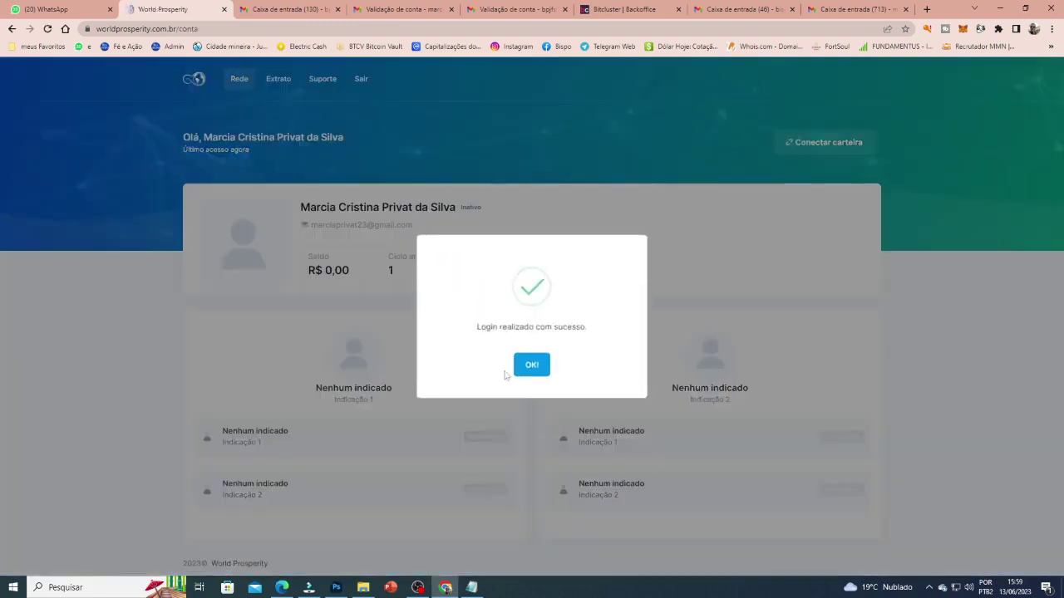
{"action": "left_click", "coordinate": [536, 367]}
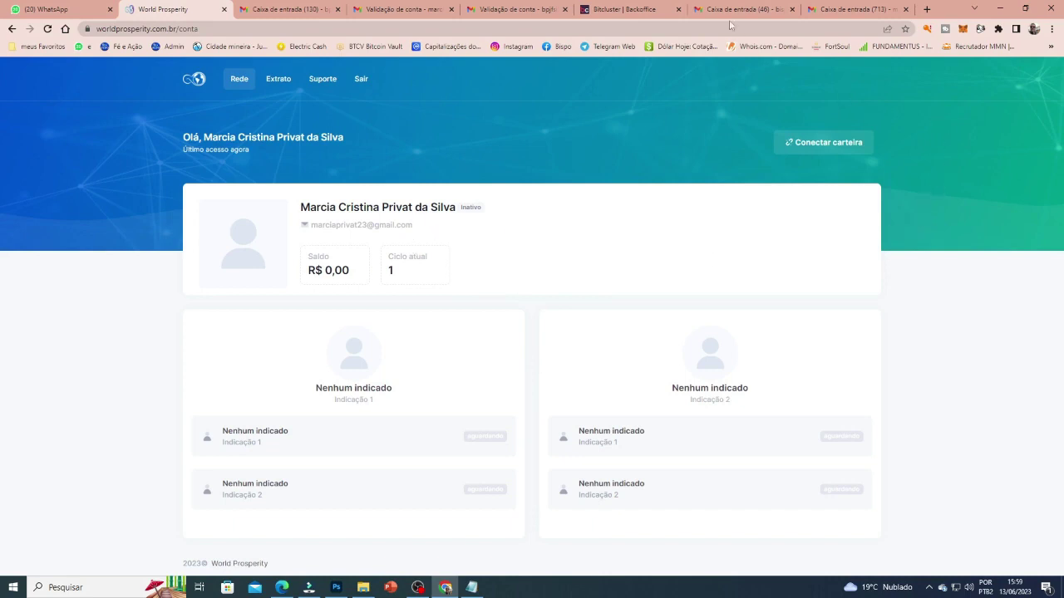
{"action": "left_click", "coordinate": [627, 16]}
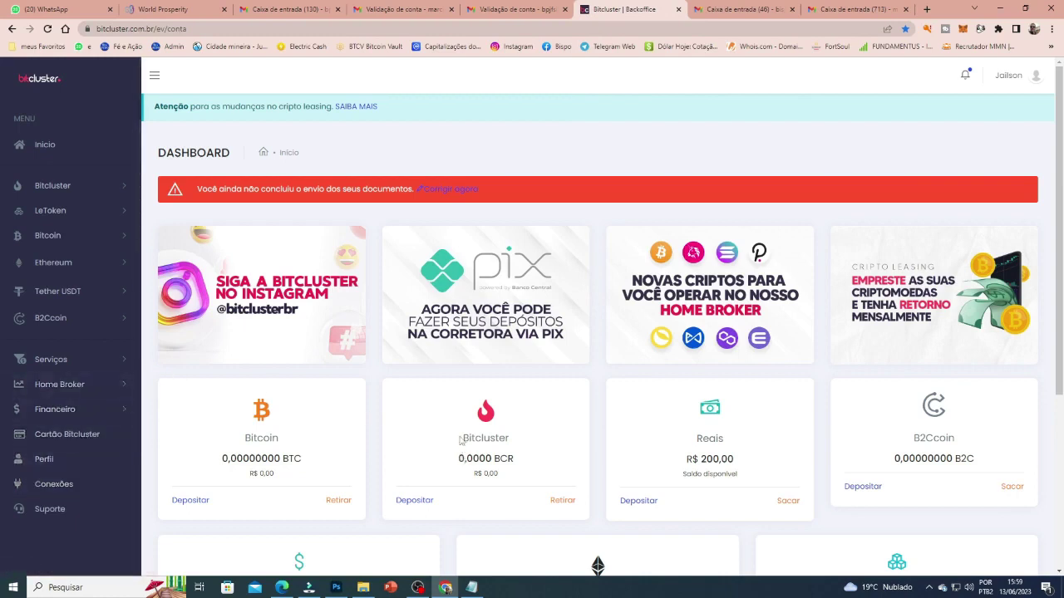
{"action": "scroll", "coordinate": [682, 407], "scroll_direction": "down", "scroll_amount": 3}
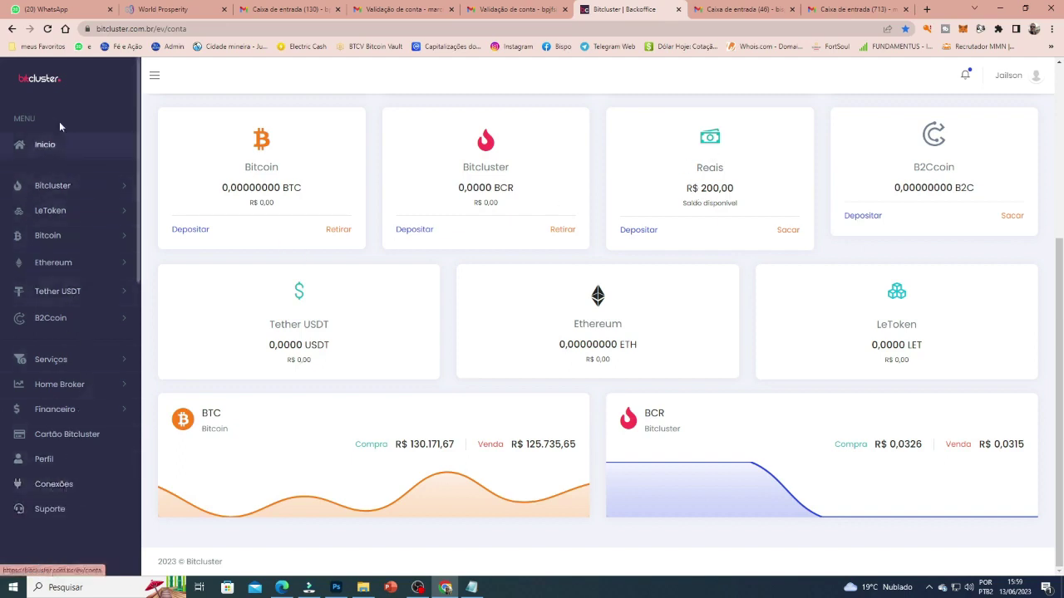
{"action": "left_click", "coordinate": [54, 487]}
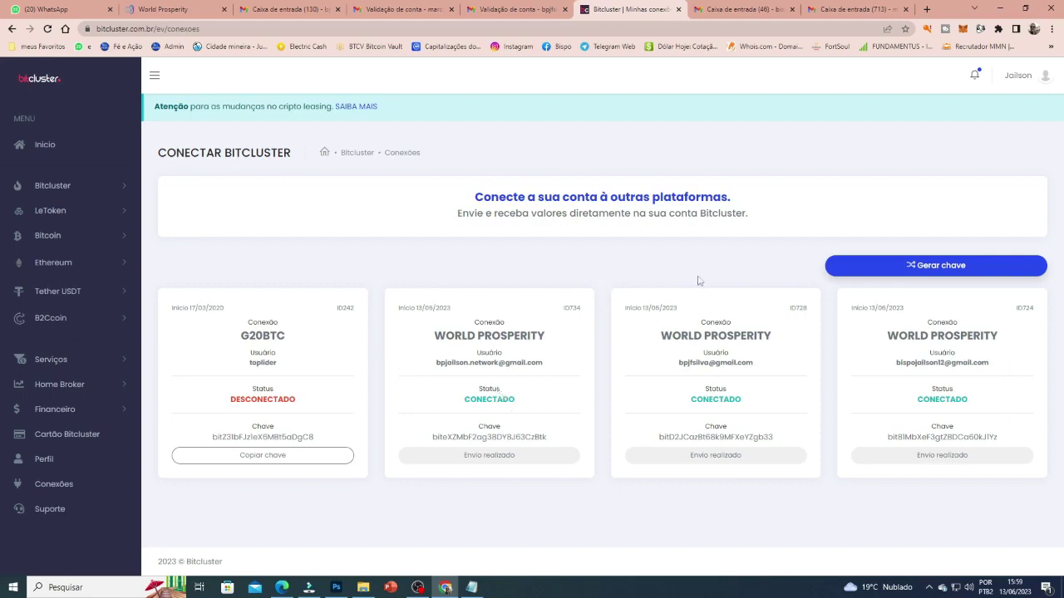
{"action": "left_click", "coordinate": [939, 266]}
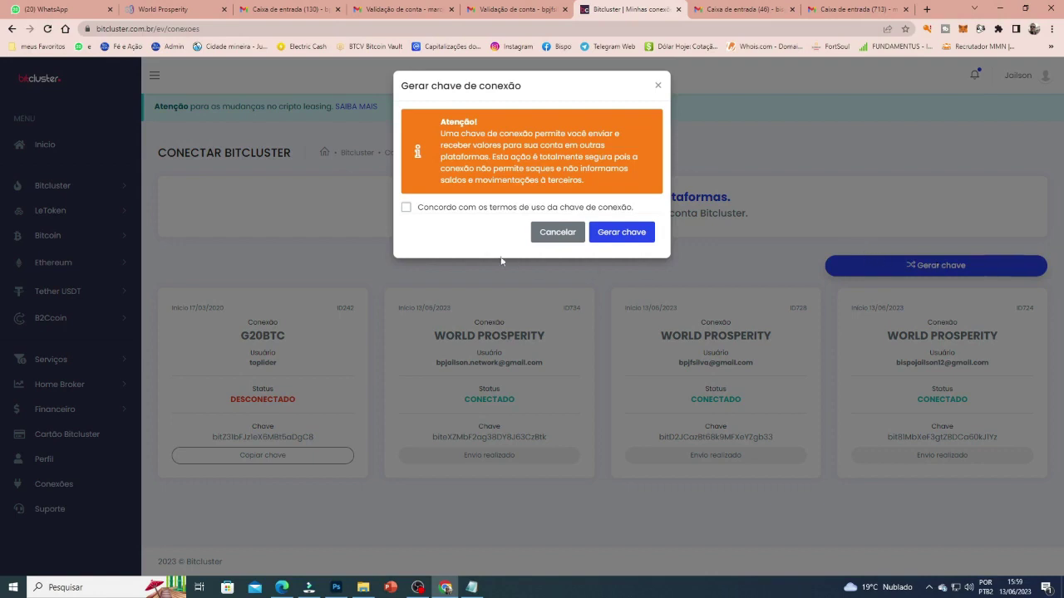
{"action": "left_click", "coordinate": [407, 208]}
{"action": "left_click", "coordinate": [623, 235]}
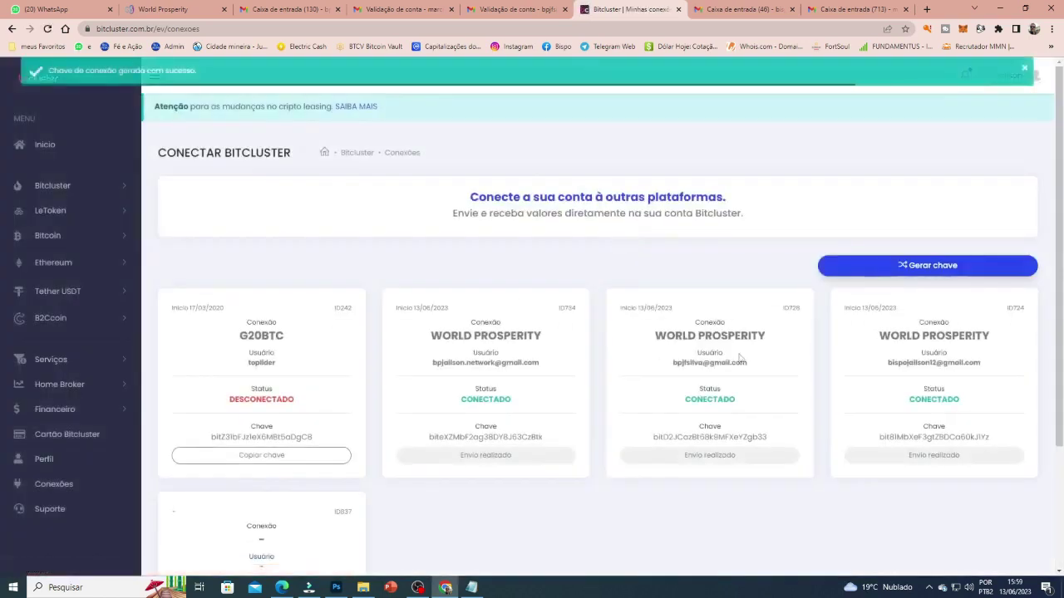
Step: Copy the new ID837 connection key
{"action": "scroll", "coordinate": [615, 399], "scroll_direction": "down", "scroll_amount": 2}
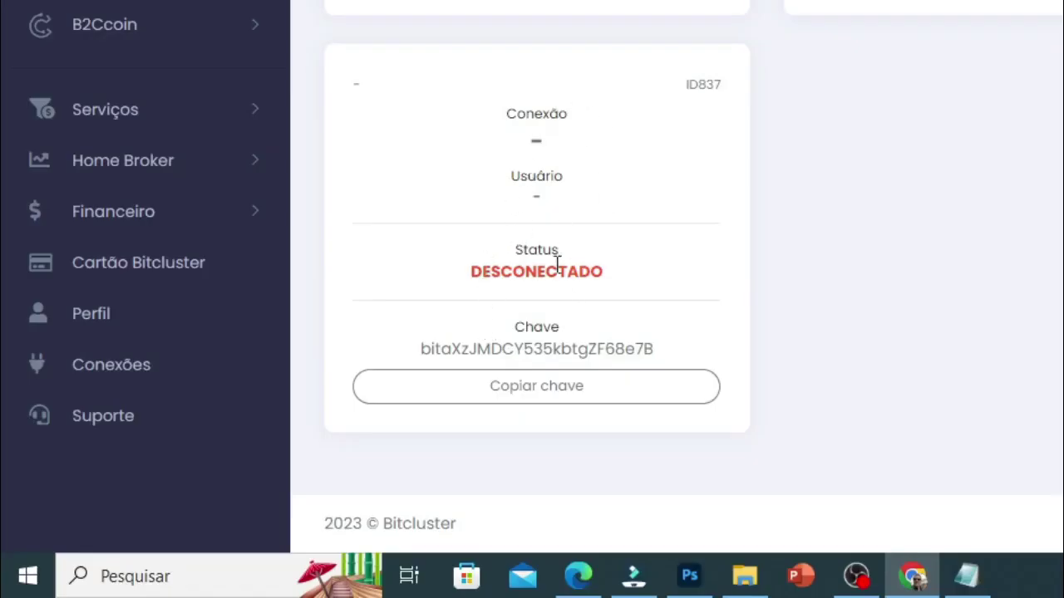
{"action": "left_click", "coordinate": [531, 397]}
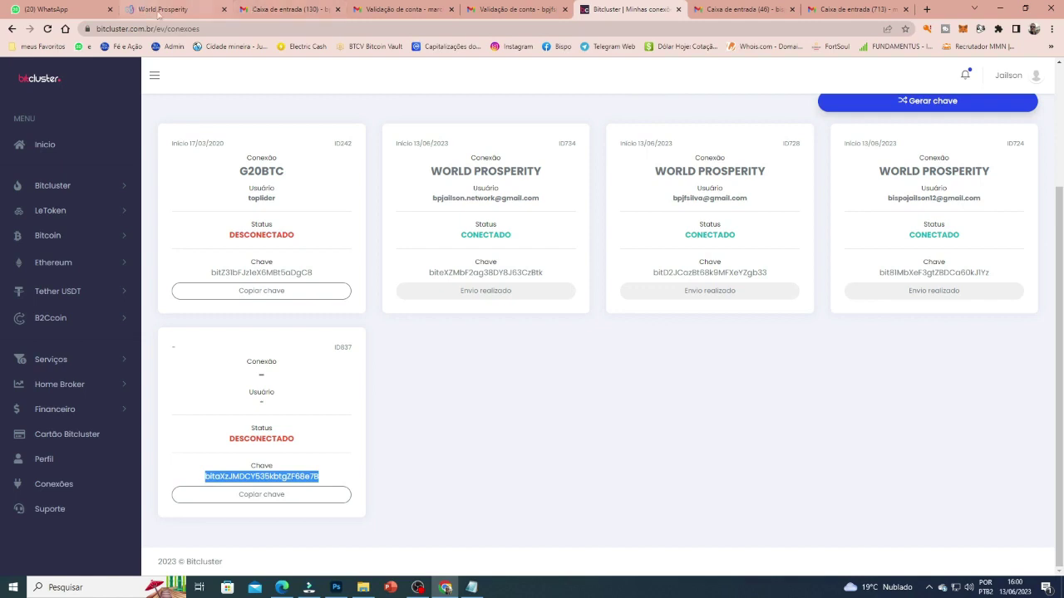
{"action": "left_click", "coordinate": [167, 10]}
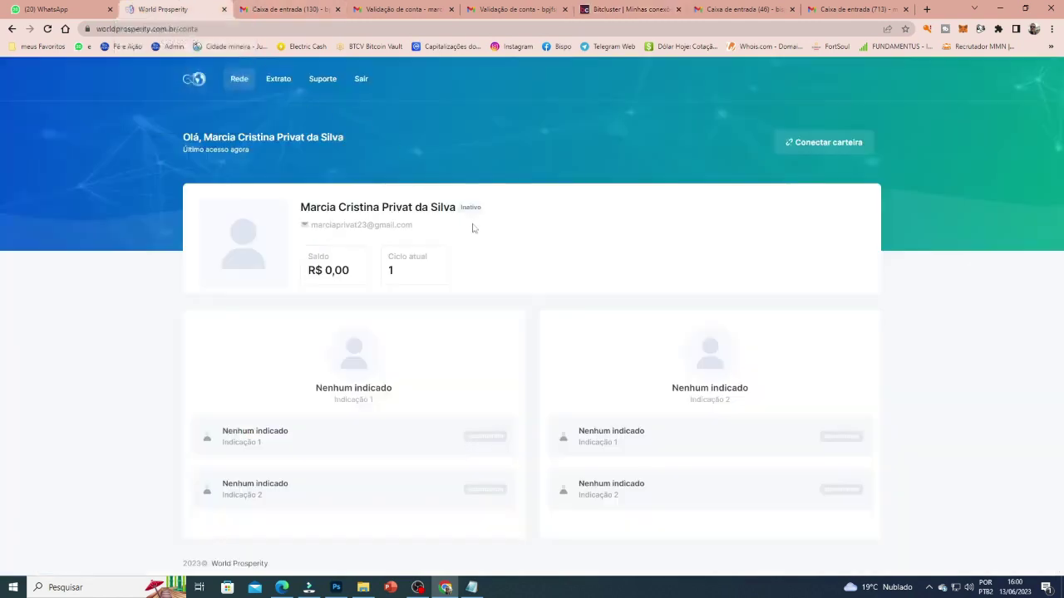
Step: Connect the wallet by pasting the Bitcluster key into Chave de conexão, making the status Conectada
{"action": "left_click", "coordinate": [824, 144]}
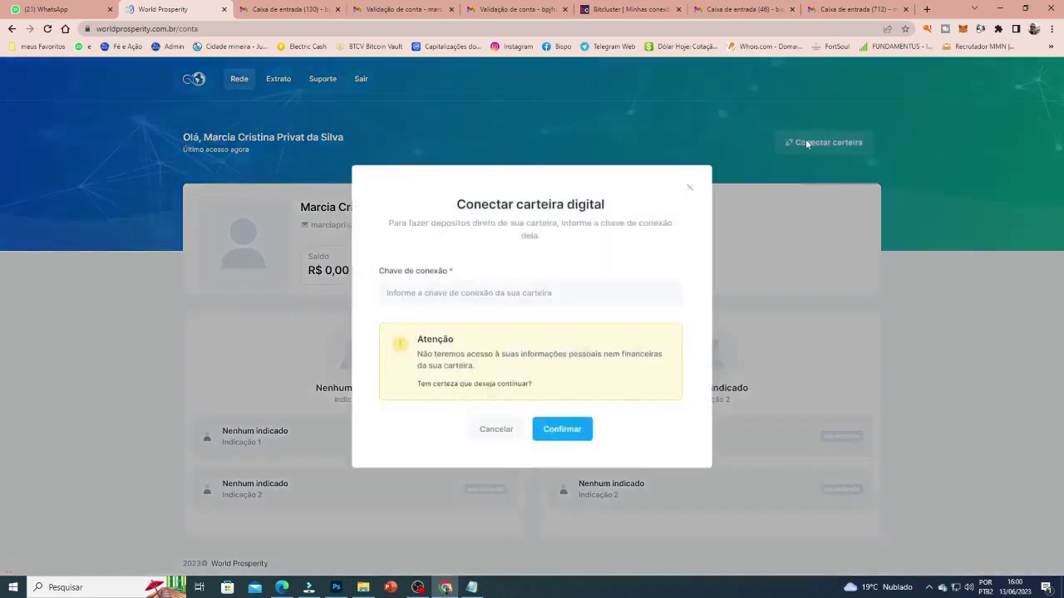
{"action": "left_click", "coordinate": [461, 293]}
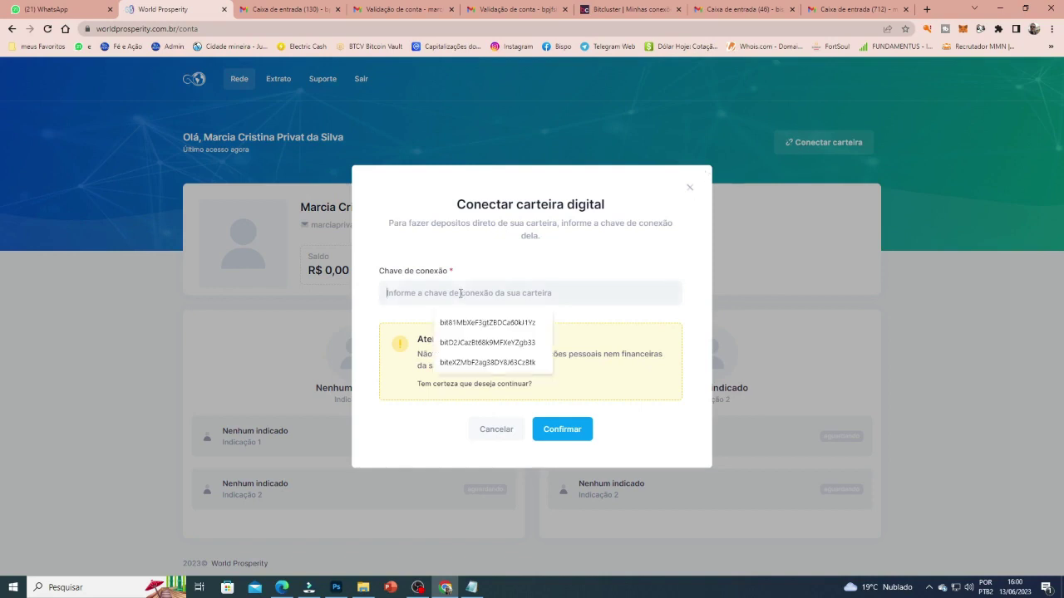
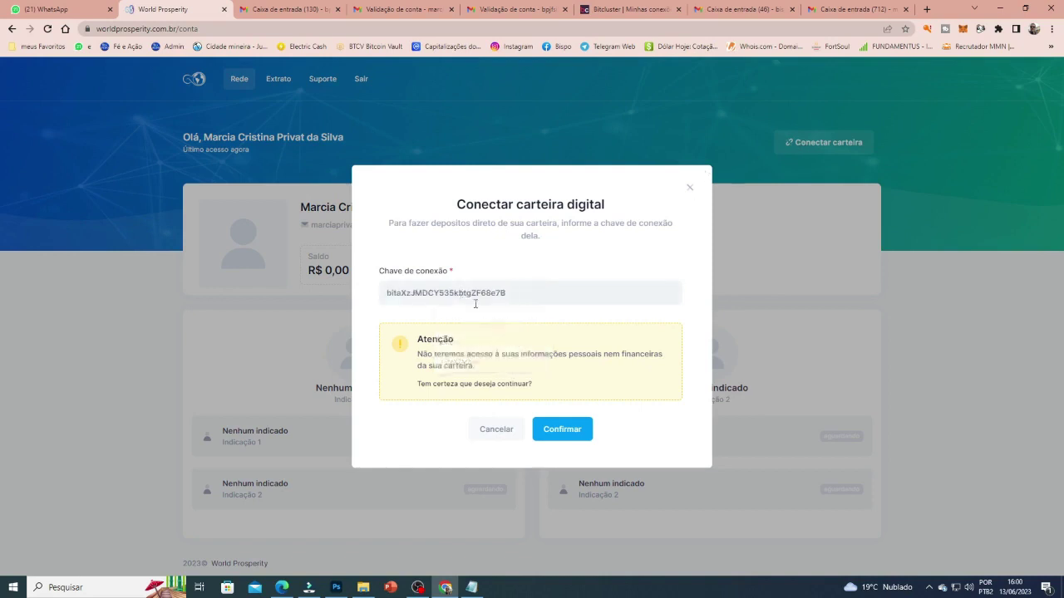
{"action": "left_click", "coordinate": [563, 431]}
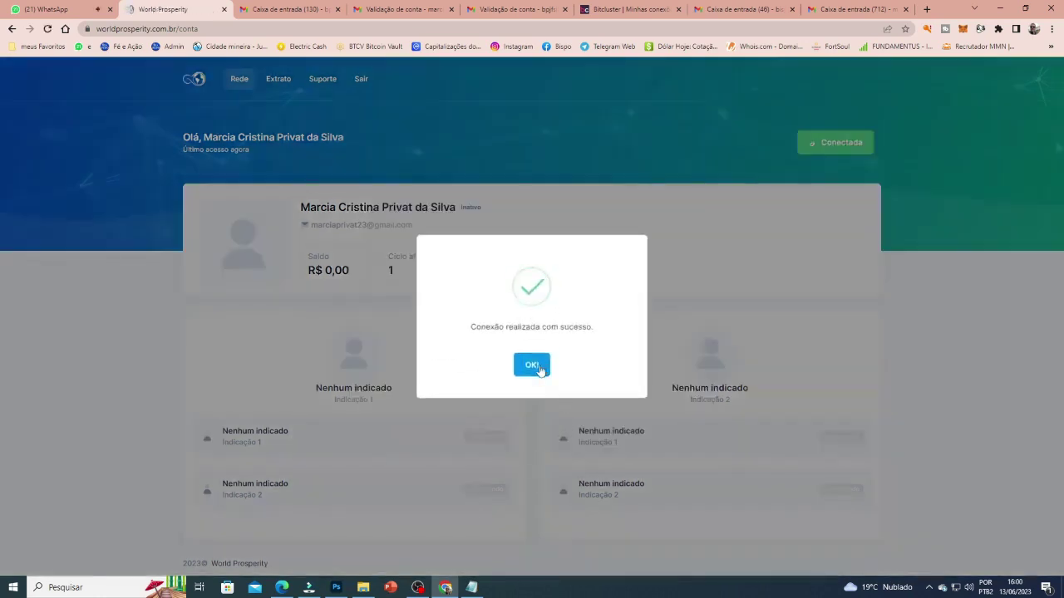
{"action": "left_click", "coordinate": [530, 368]}
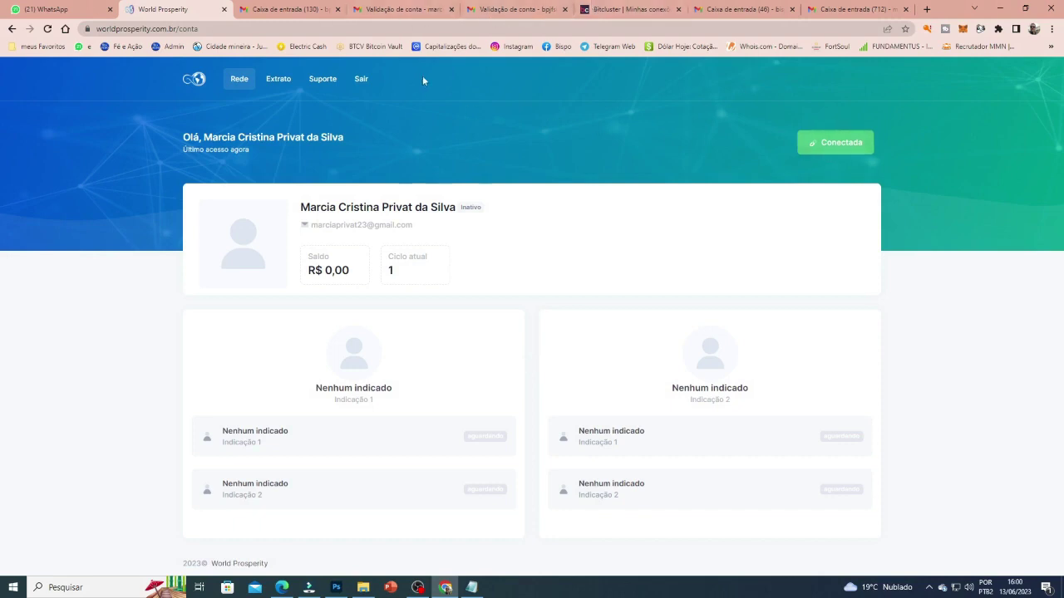
{"action": "left_click", "coordinate": [634, 10]}
Step: Refresh Minhas conexões and send R$ 100,00 via Enviar valor on the WORLD PROSPERITY card
{"action": "left_click", "coordinate": [484, 441]}
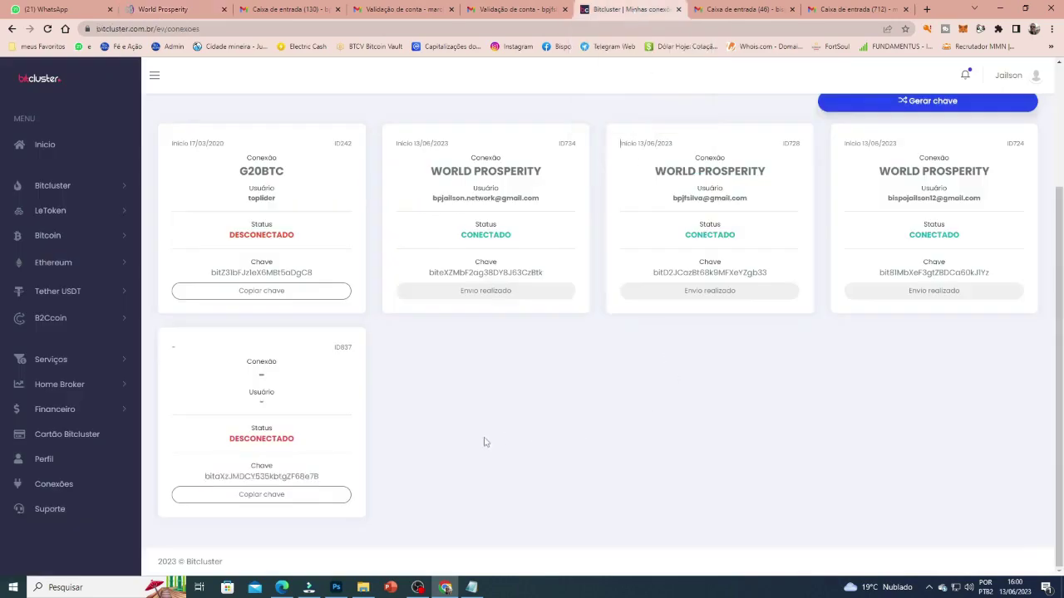
{"action": "key", "text": "F5"}
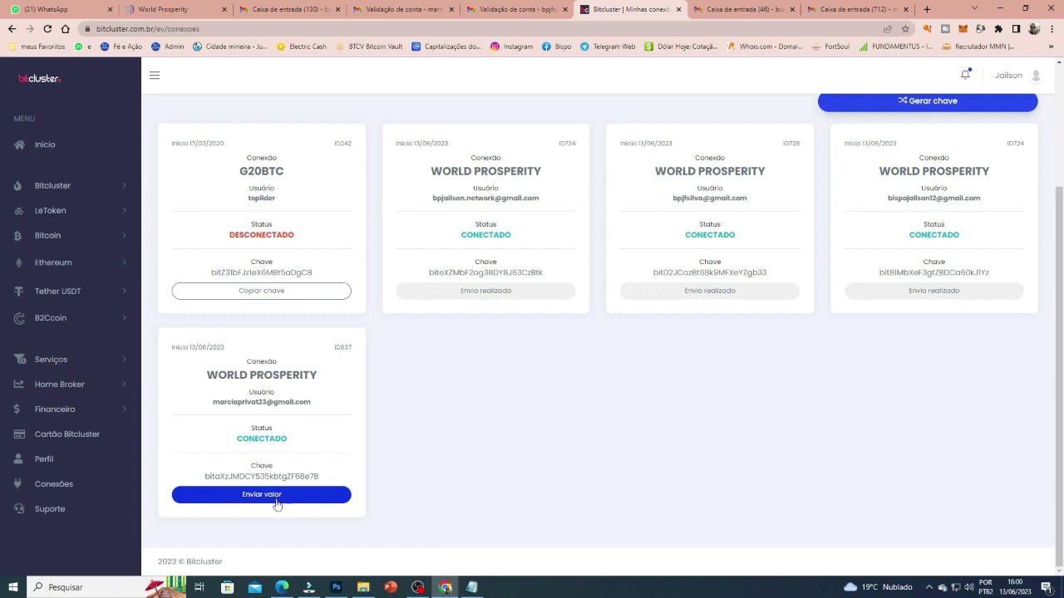
{"action": "left_click", "coordinate": [263, 497]}
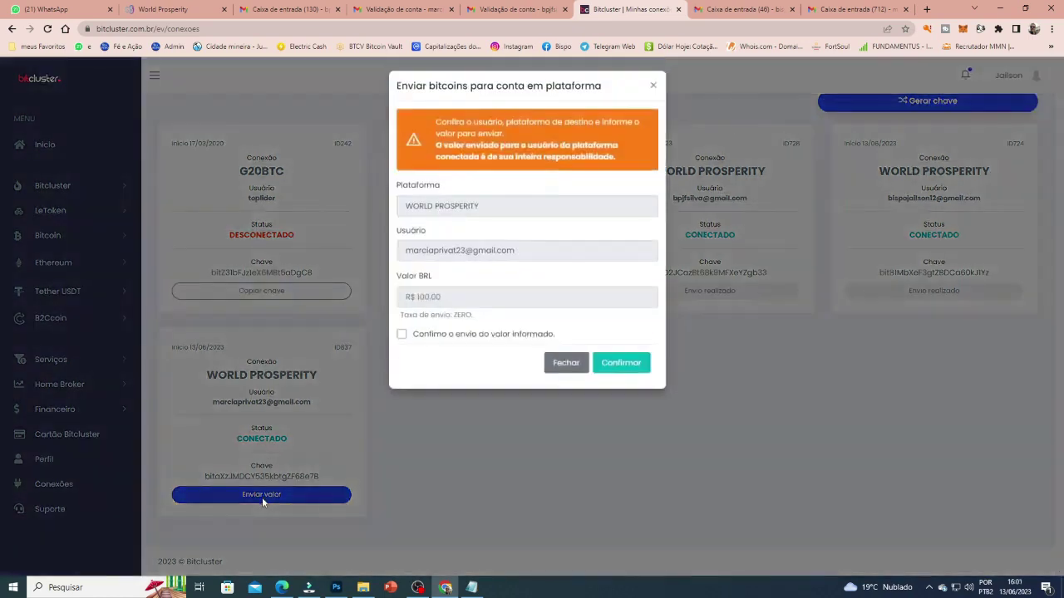
{"action": "left_click", "coordinate": [402, 336]}
{"action": "left_click", "coordinate": [622, 365]}
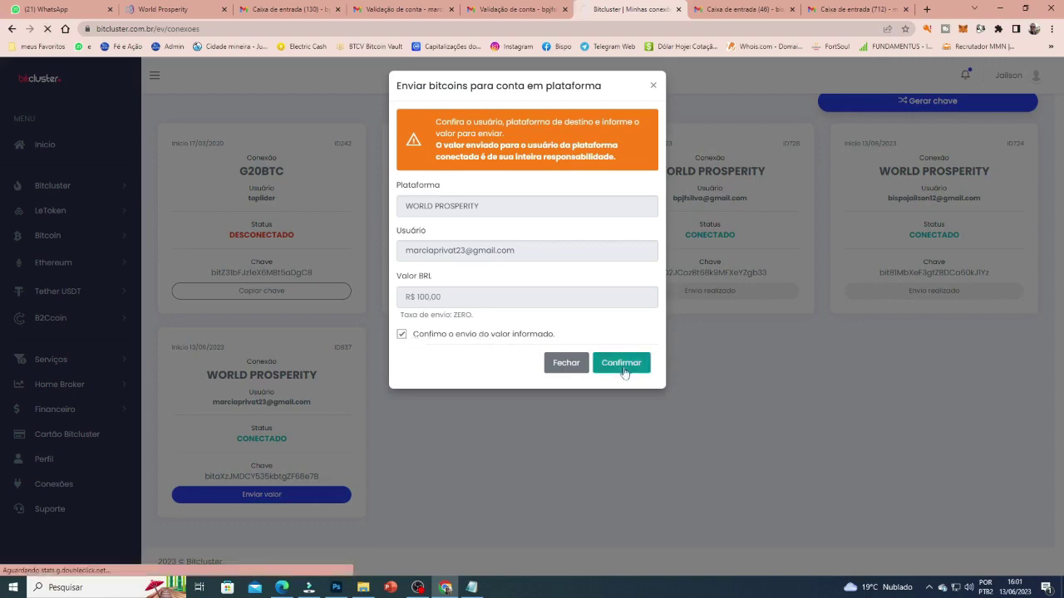
{"action": "scroll", "coordinate": [468, 486], "scroll_direction": "down", "scroll_amount": 2}
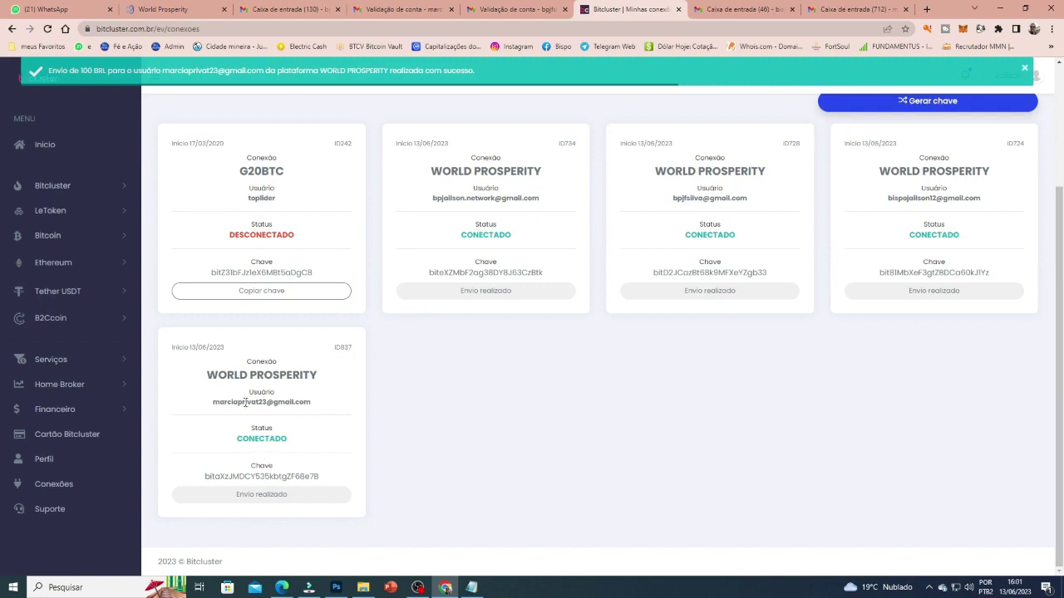
{"action": "left_click", "coordinate": [163, 8]}
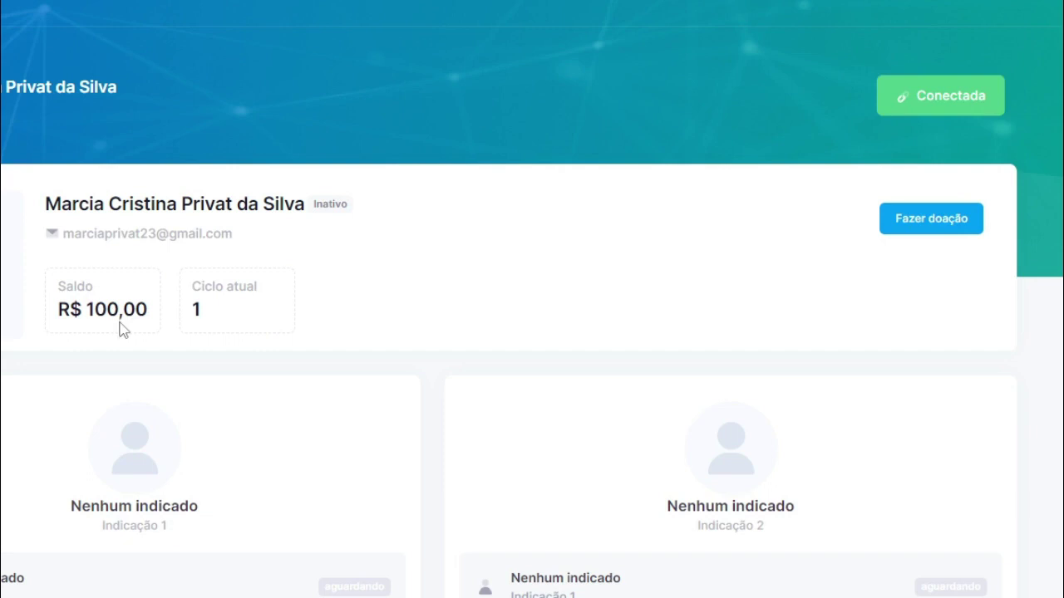
Step: Make and confirm the R$ 100,00 activation donation, leaving the account Ativo
{"action": "left_click", "coordinate": [935, 224]}
{"action": "left_click", "coordinate": [512, 512]}
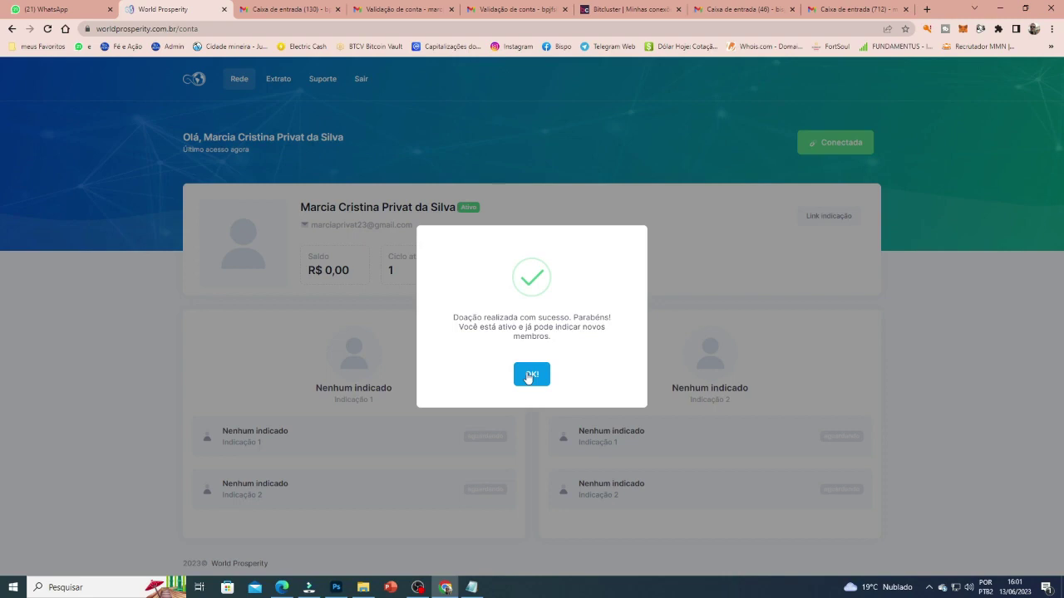
{"action": "left_click", "coordinate": [530, 375]}
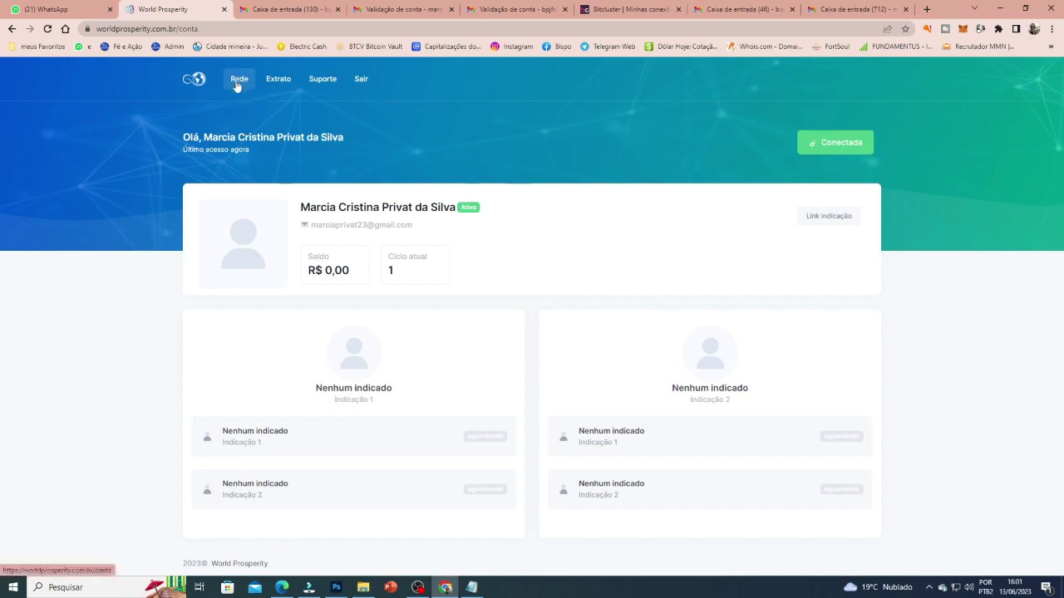
Step: Review the Extrato transactions, then copy the personal referral link from Link indicação
{"action": "left_click", "coordinate": [280, 83]}
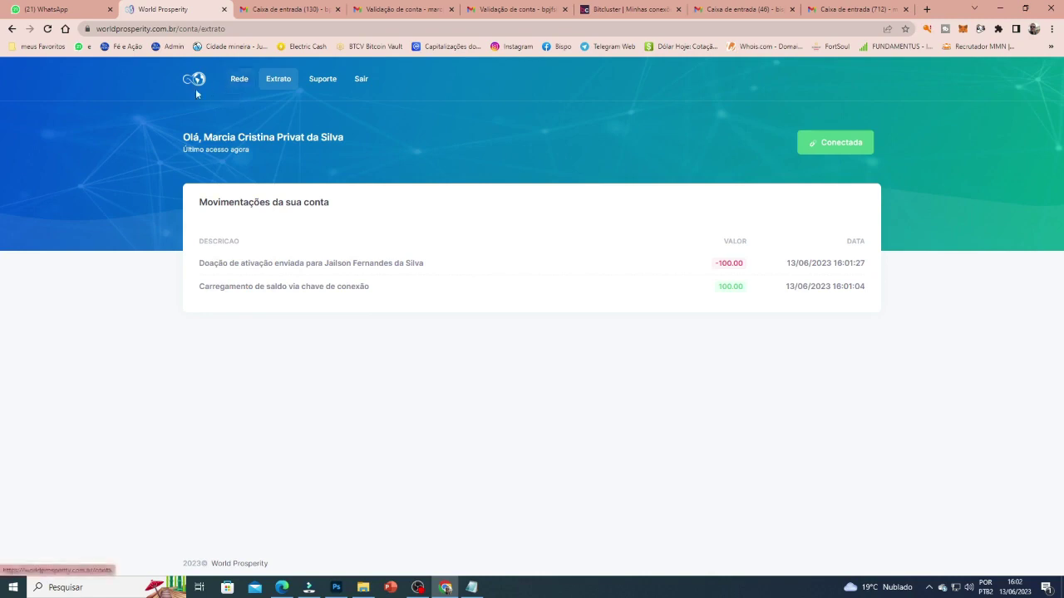
{"action": "left_click", "coordinate": [240, 83]}
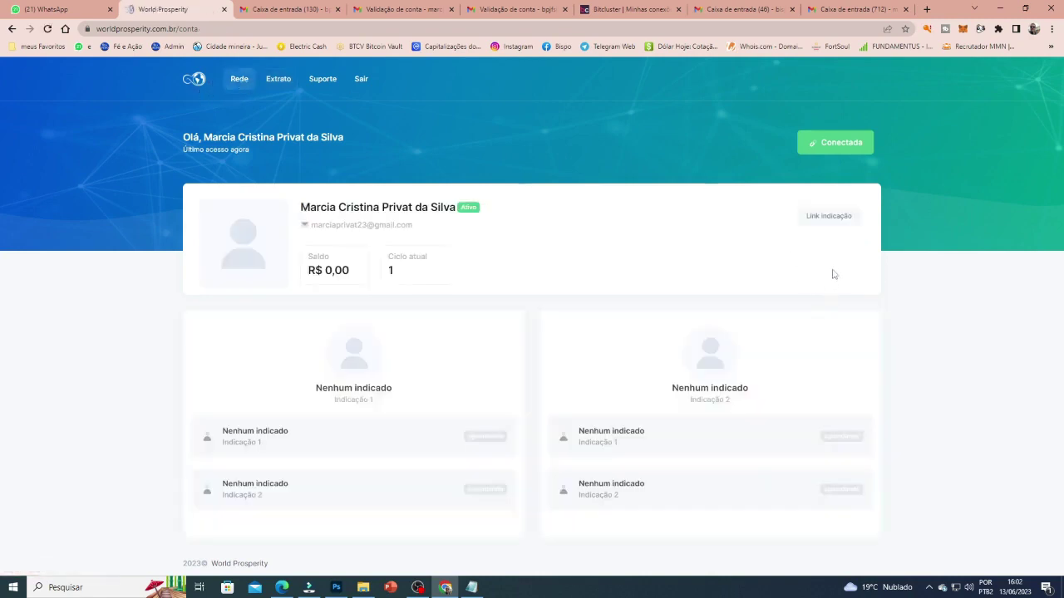
{"action": "left_click", "coordinate": [833, 219]}
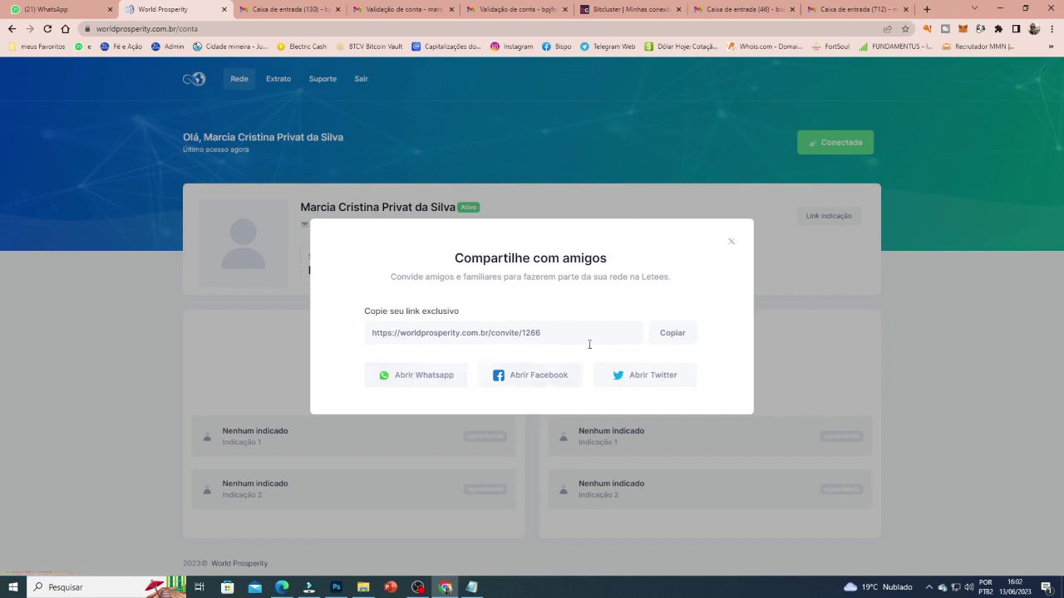
{"action": "left_click", "coordinate": [672, 334]}
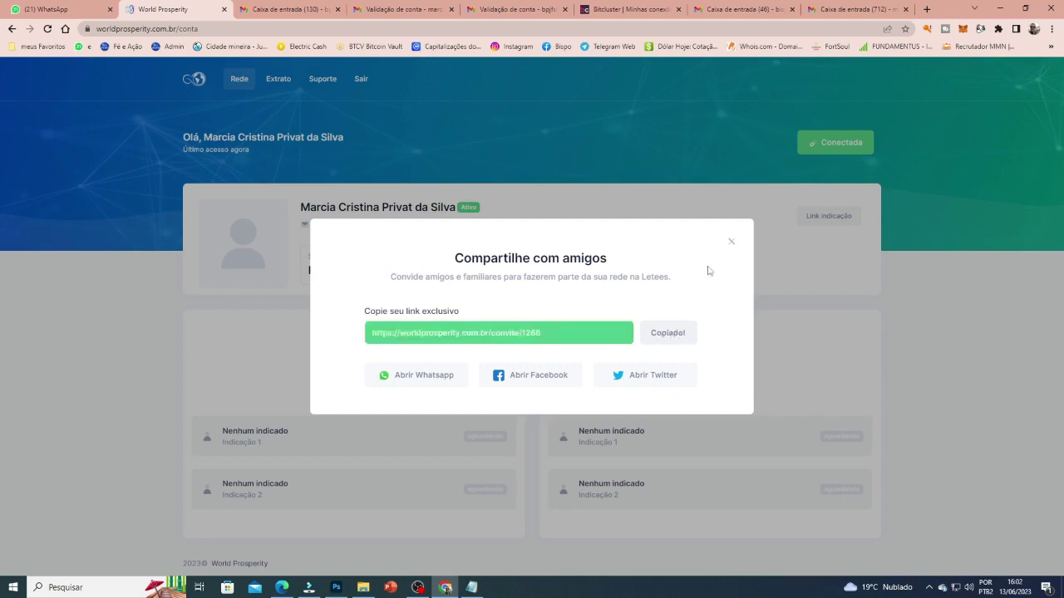